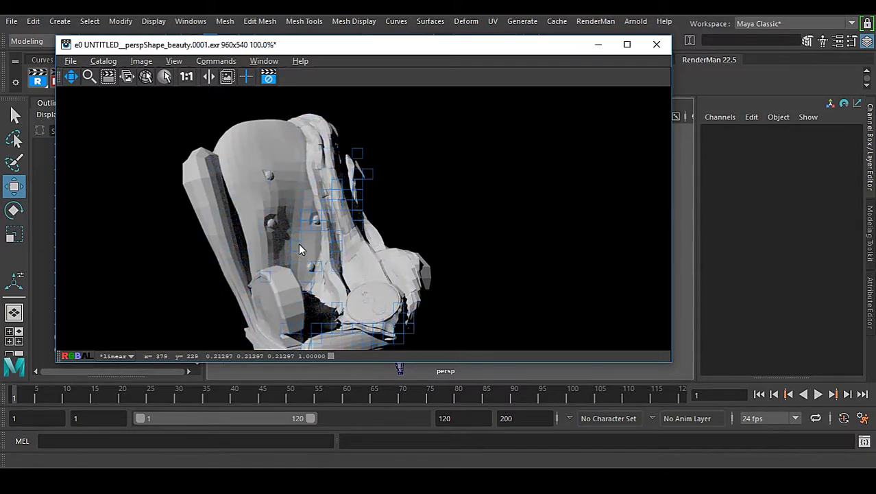
- Stop the running RenderMan render of the faceted armchair
click(269, 77)
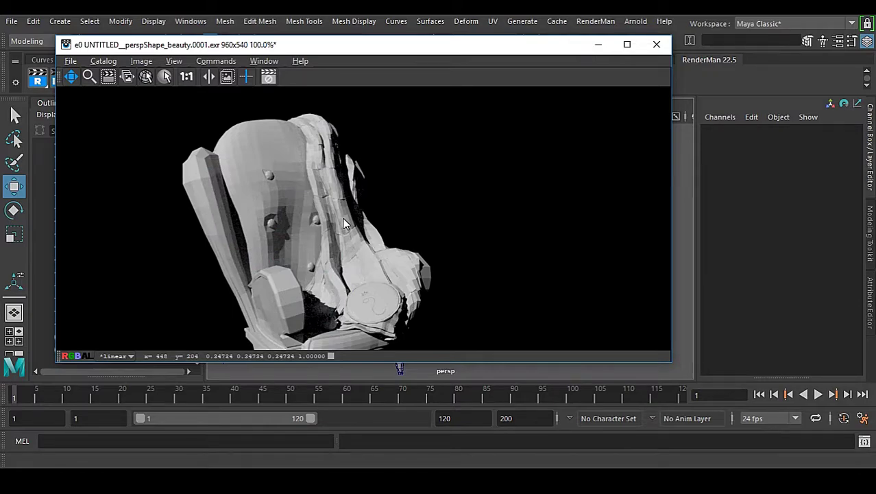
- Set the back cushion Chair_379 to Catmull-Clark subdivision and start an IPR render of the chair
click(598, 45)
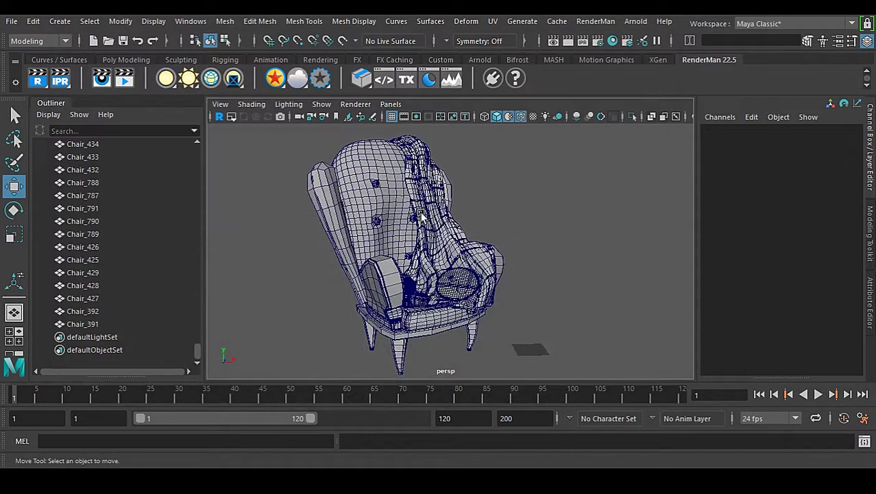
click(368, 162)
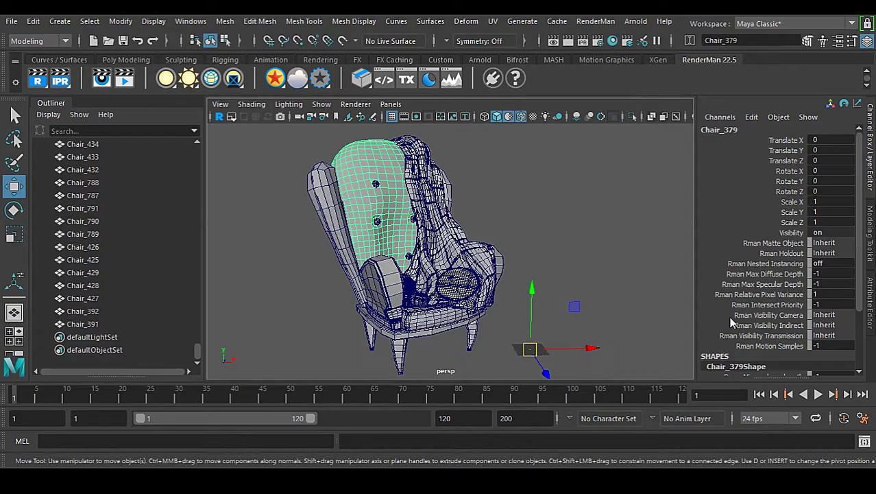
click(871, 310)
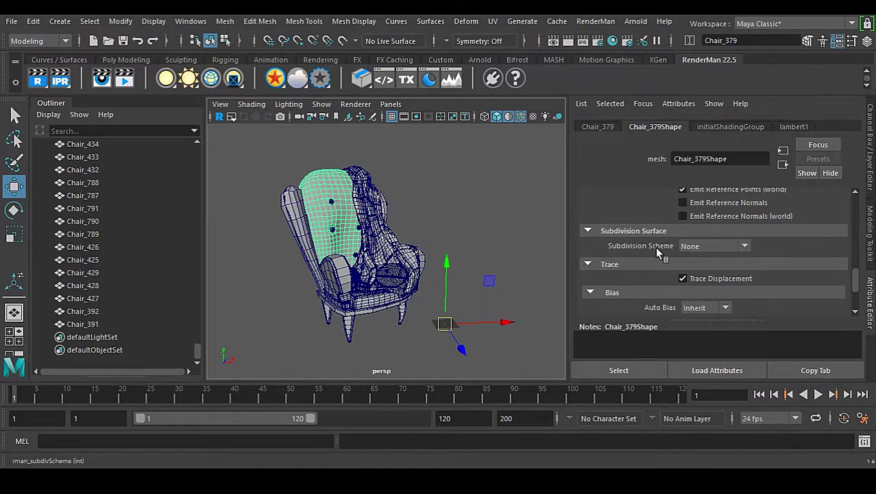
click(722, 251)
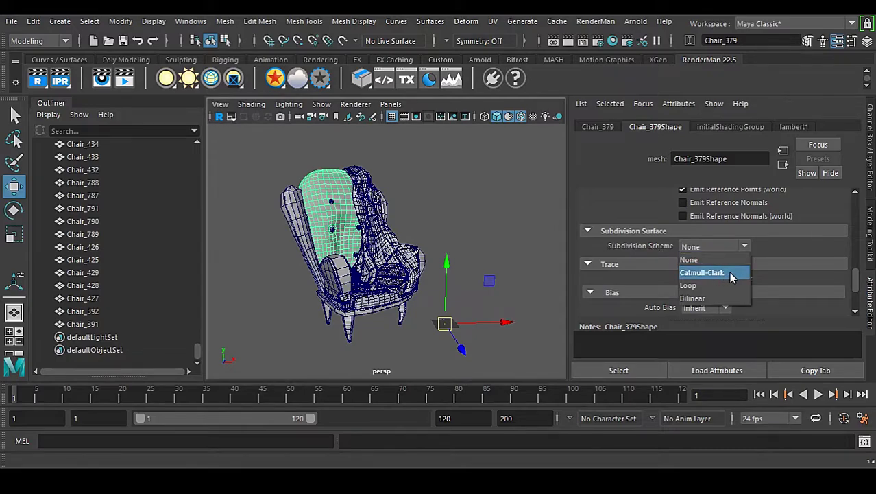
click(730, 272)
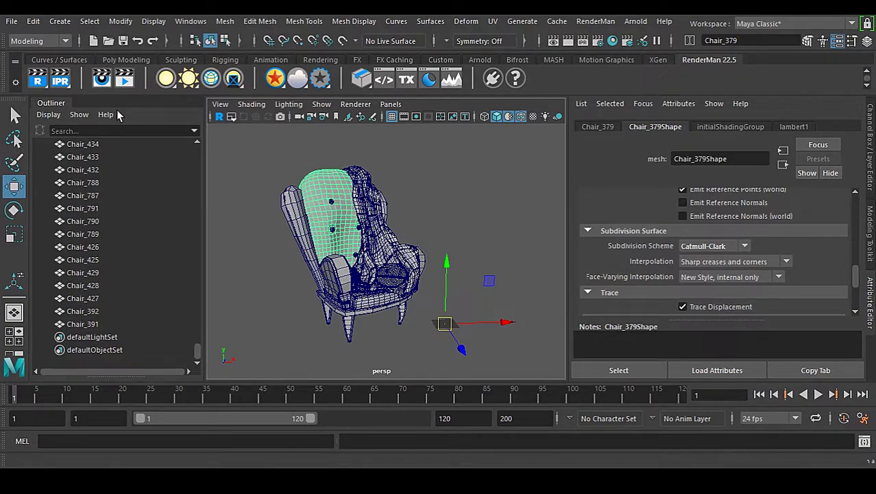
click(69, 83)
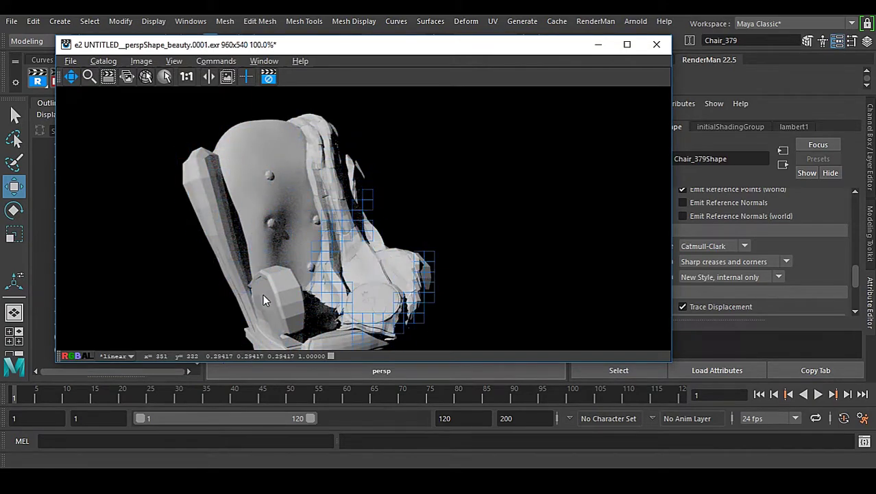
- Set the chair's left wing piece, Chair_378, to Catmull-Clark subdivision
click(598, 45)
click(302, 211)
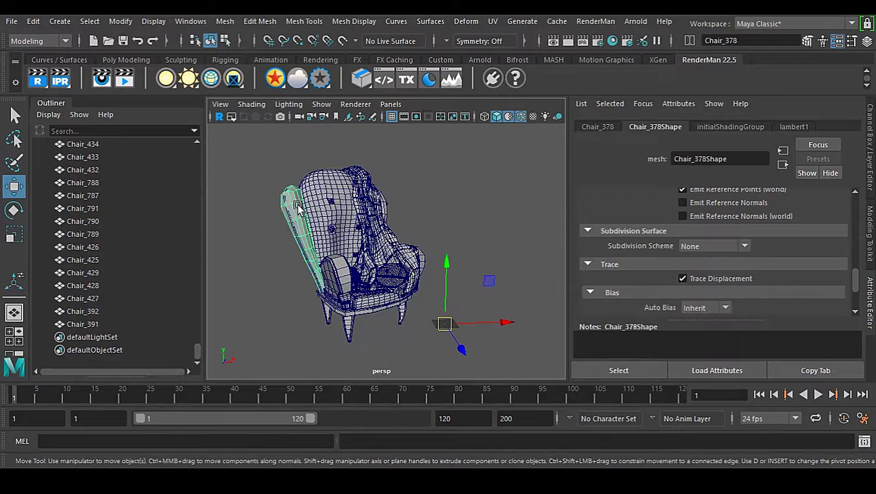
click(704, 246)
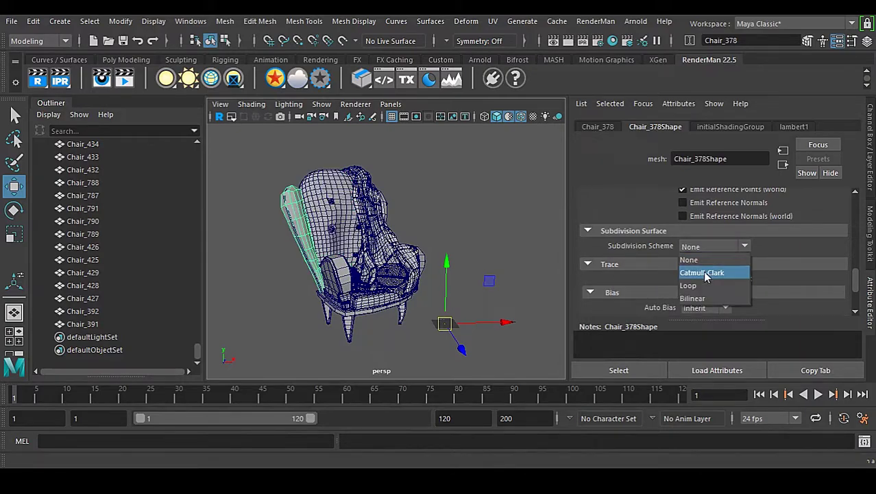
click(706, 274)
- Select a chair-back piece, then switch the selection to the chair's seat
click(373, 199)
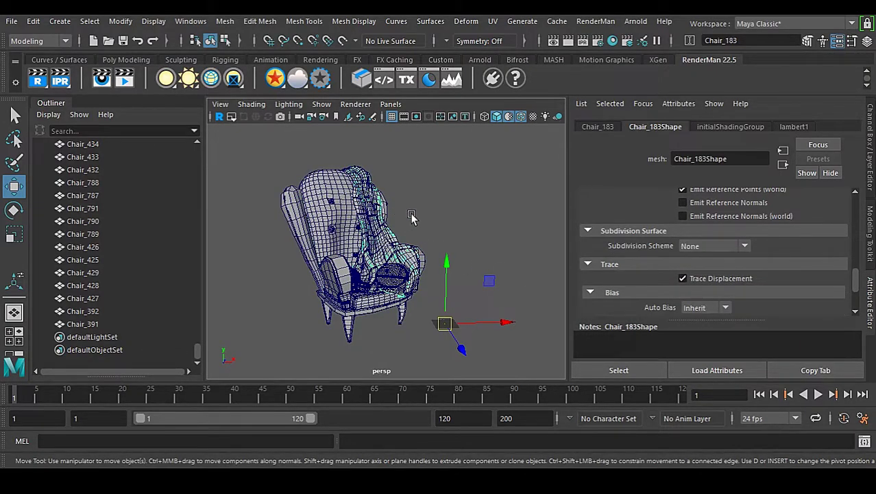
click(450, 215)
click(375, 307)
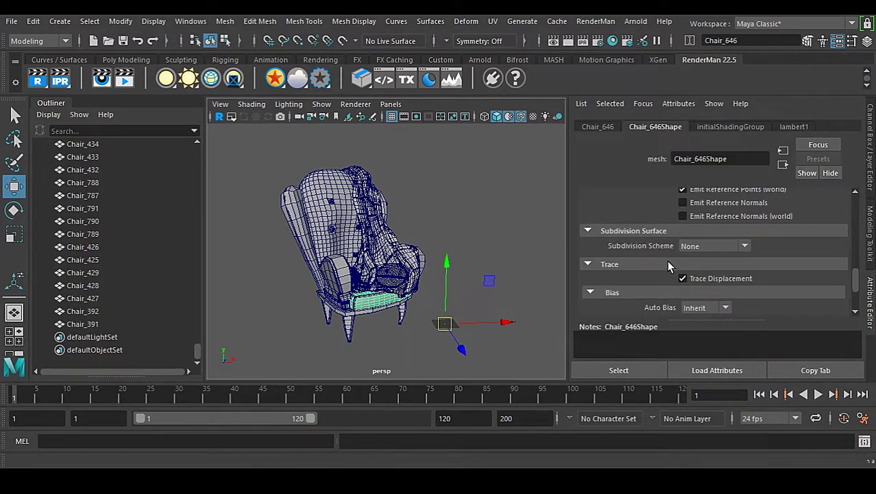
- Marquee-select the whole chair, then pick just the left wing piece to check it
drag(264, 152, 492, 326)
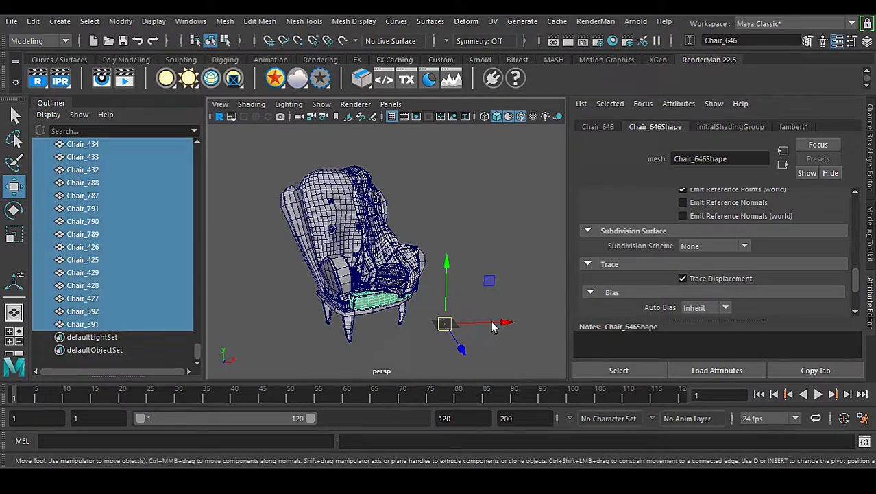
click(495, 250)
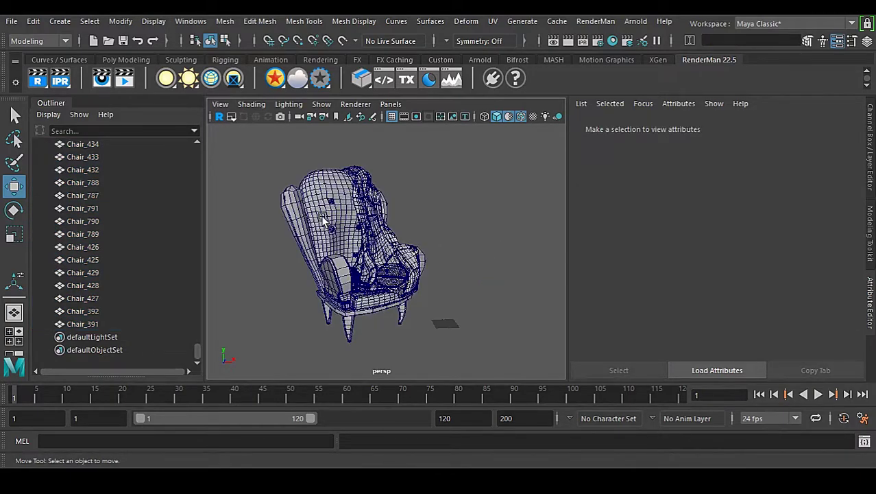
click(298, 214)
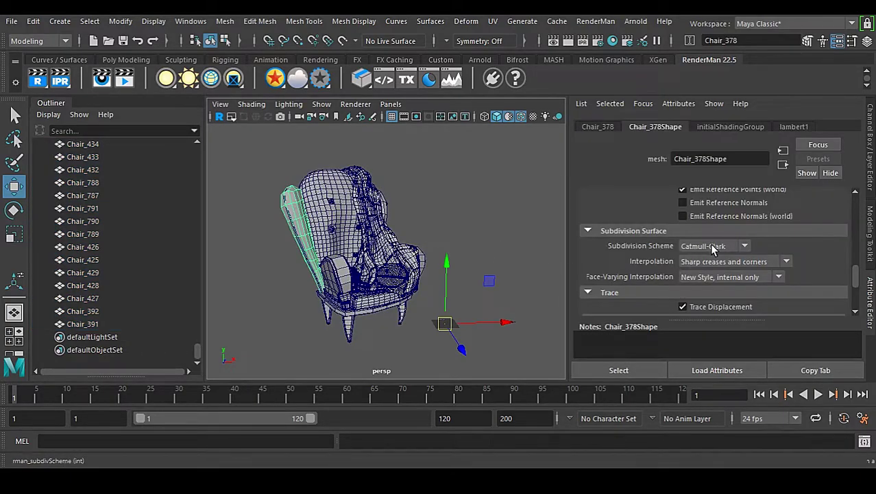
- Set Catmull-Clark subdivision on the two small chair-back pieces, Chair_703 and Chair_730
click(376, 255)
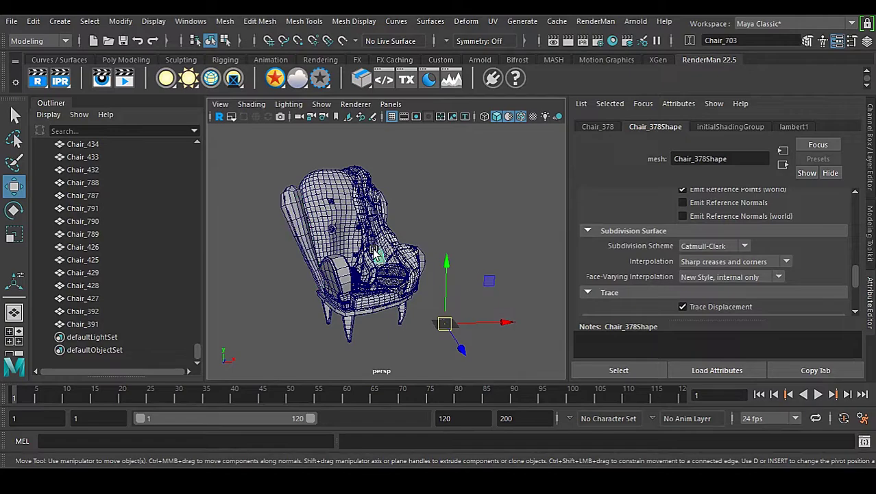
click(712, 247)
click(713, 272)
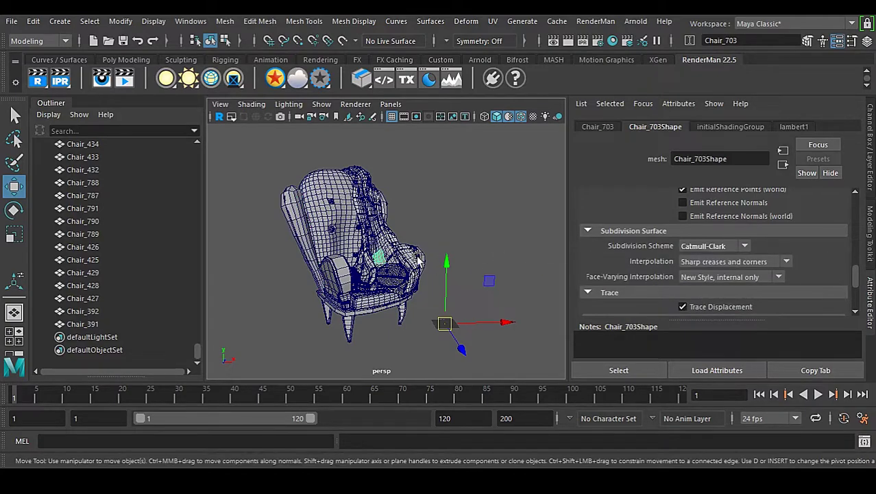
click(376, 218)
click(710, 246)
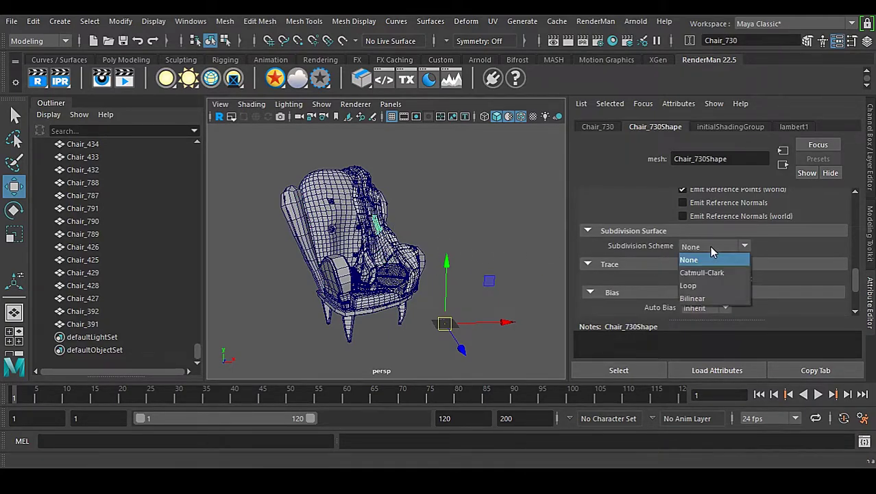
click(711, 266)
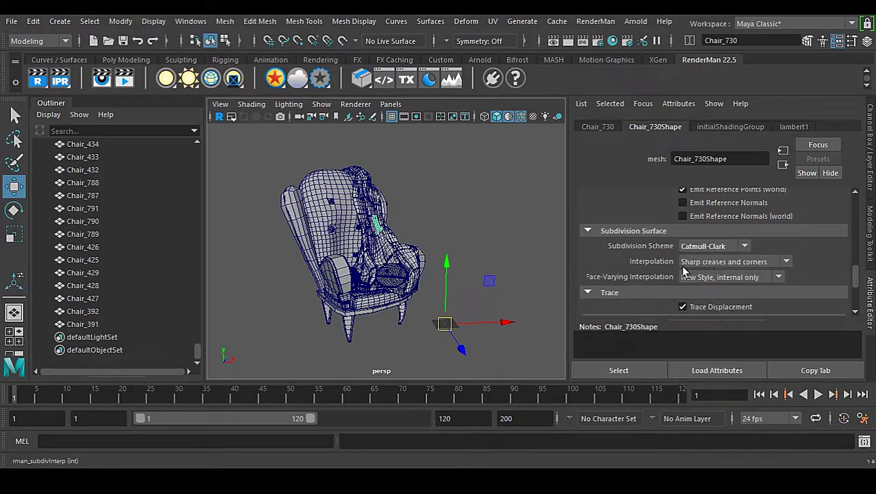
- Set Catmull-Clark subdivision on all chair pieces selected with a marquee
drag(251, 164, 499, 374)
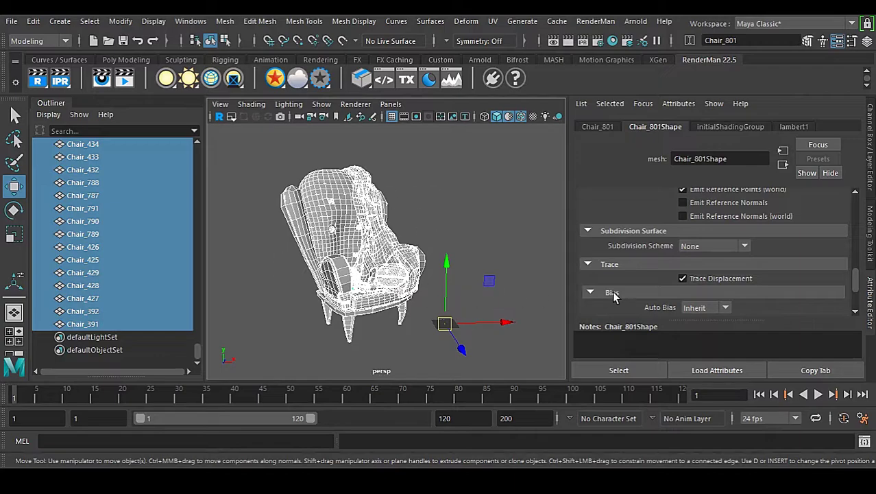
click(708, 247)
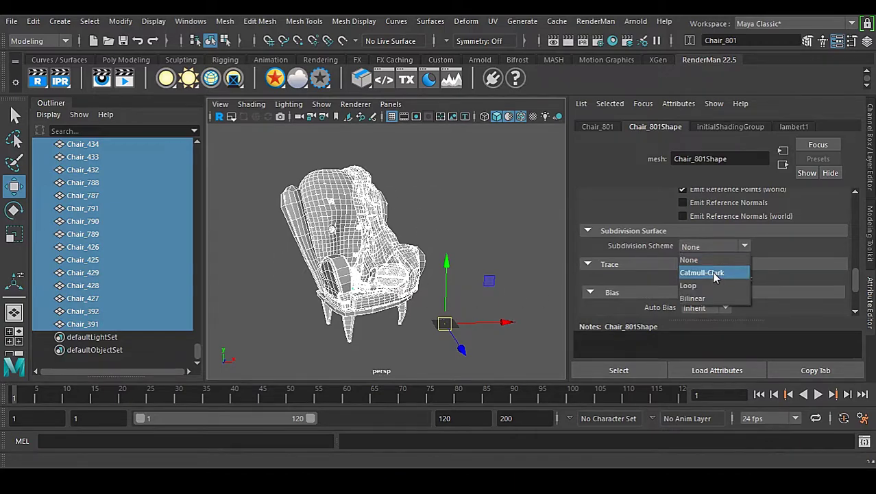
click(713, 273)
- Select the back cushion, front cushion and seat frame in turn to check them
click(457, 218)
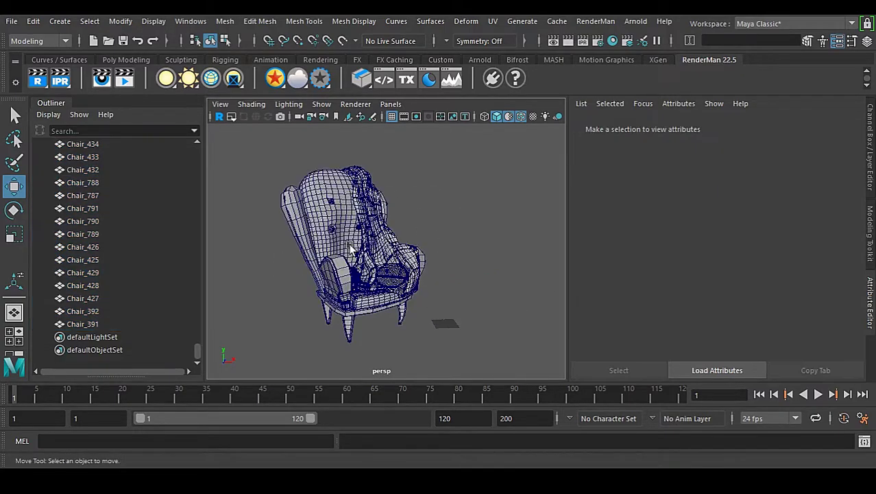
click(357, 230)
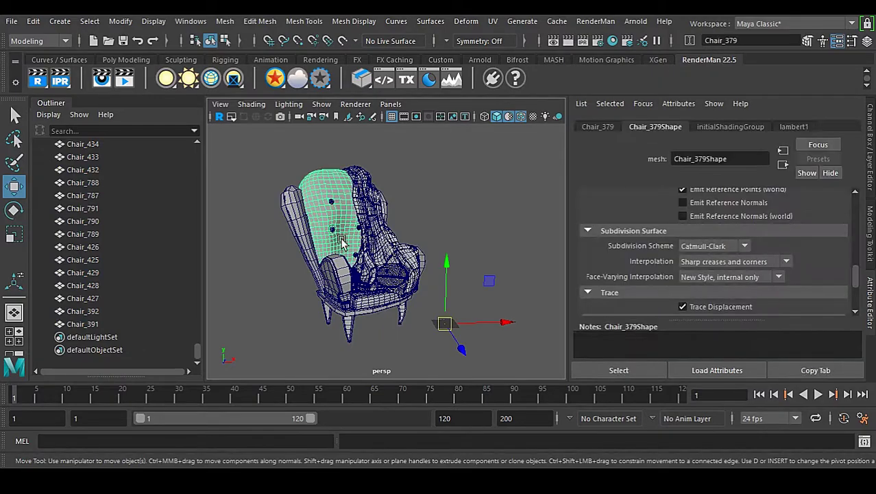
click(340, 274)
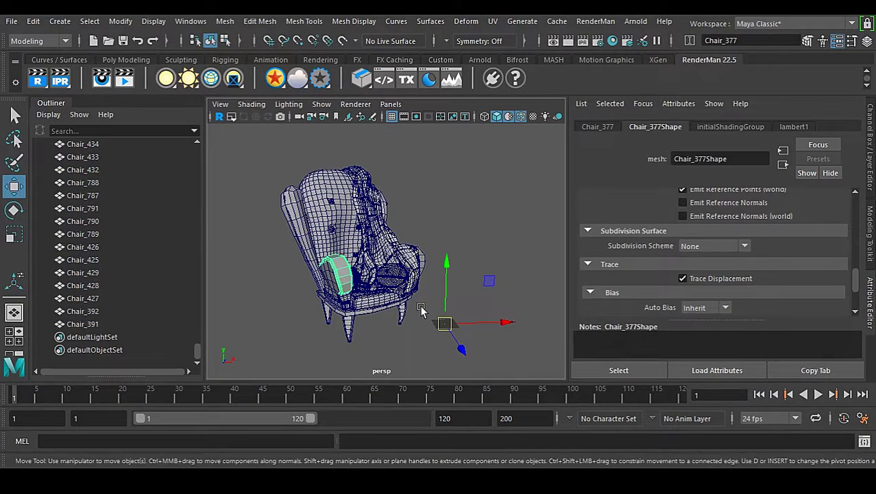
click(384, 312)
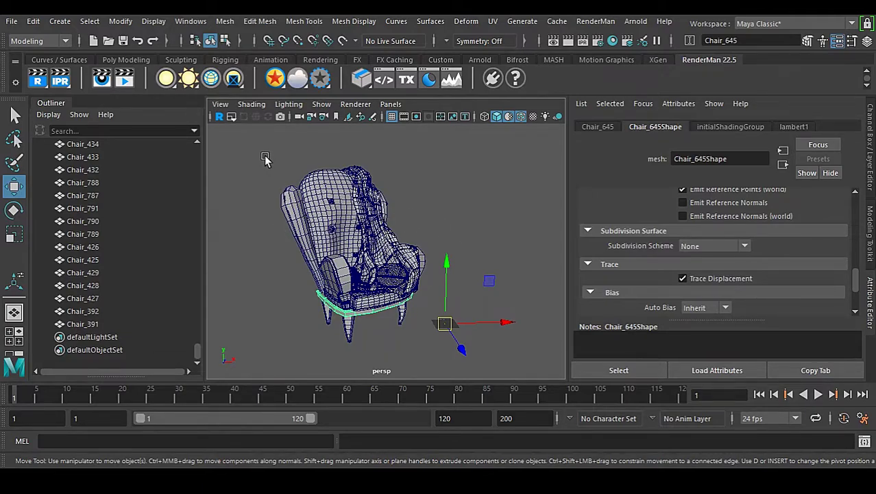
- Set Rman Subdiv Scheme to Catmull-Clark for every chair piece via the Channel Box
drag(278, 175, 450, 347)
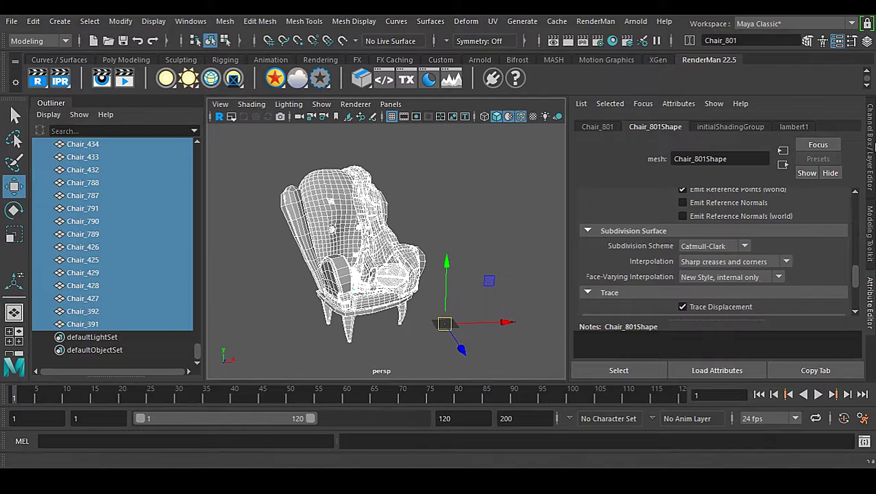
click(871, 138)
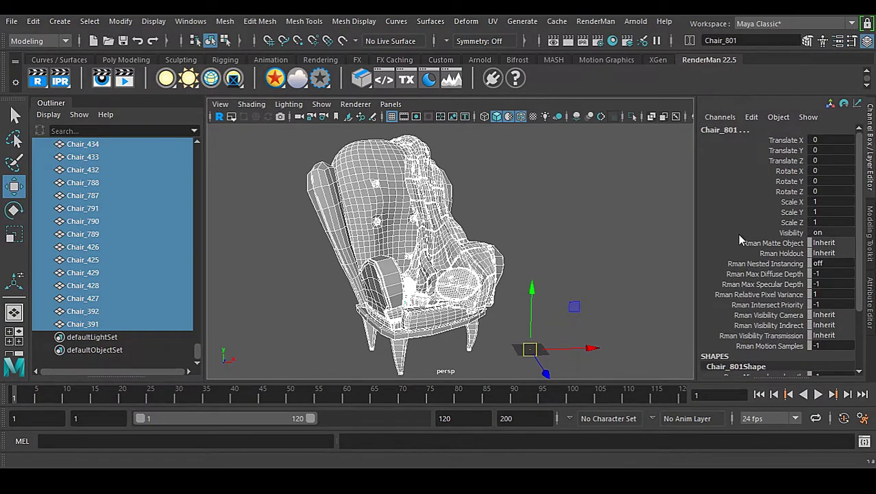
scroll(738, 234, down, 4)
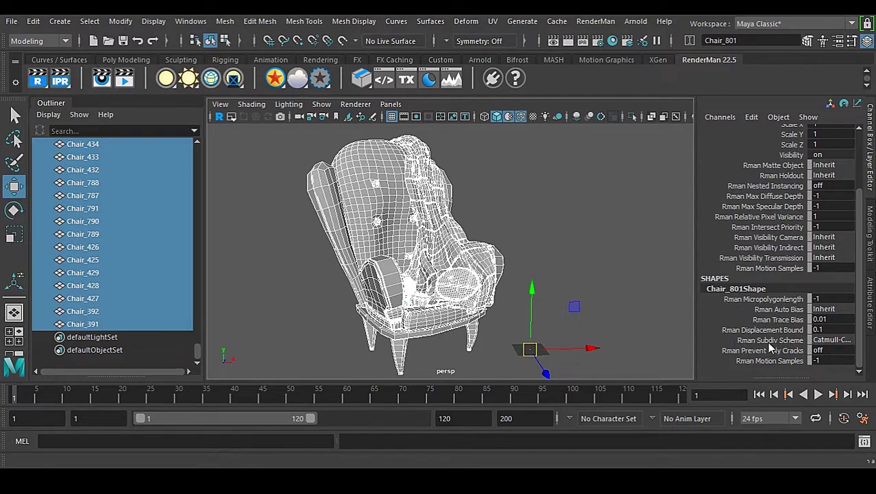
click(832, 340)
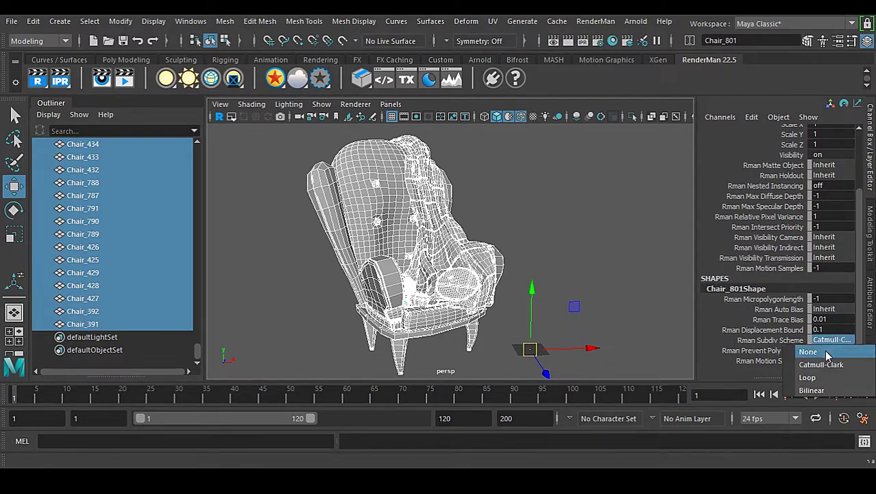
click(810, 352)
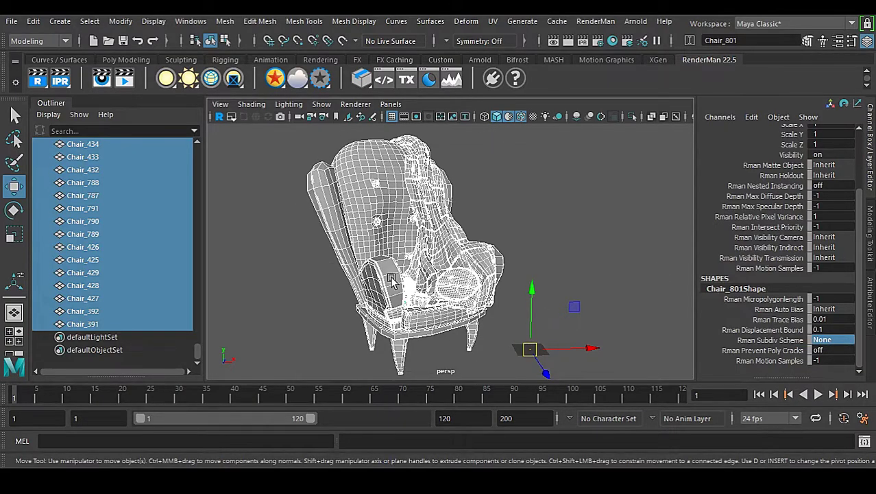
click(844, 341)
click(844, 368)
- Select the back cushion, left wing, back piece, right arm piece and seat cushion to verify Catmull-Clark
click(369, 167)
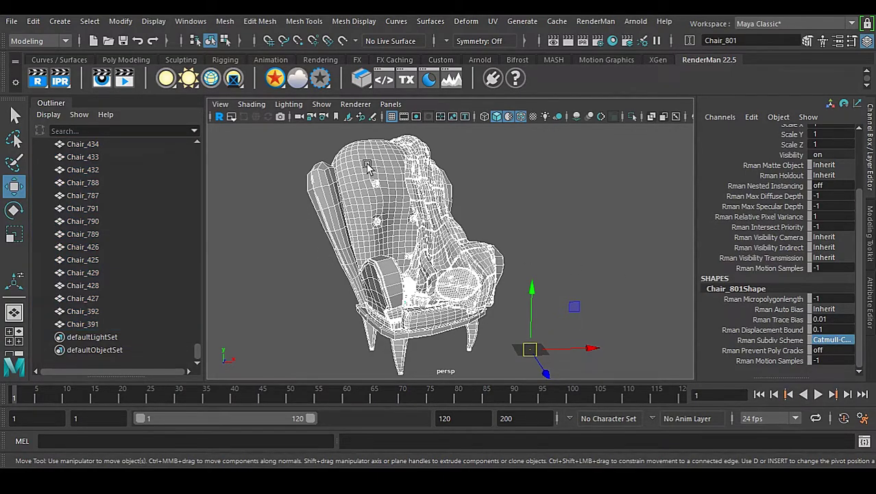
click(368, 167)
click(332, 214)
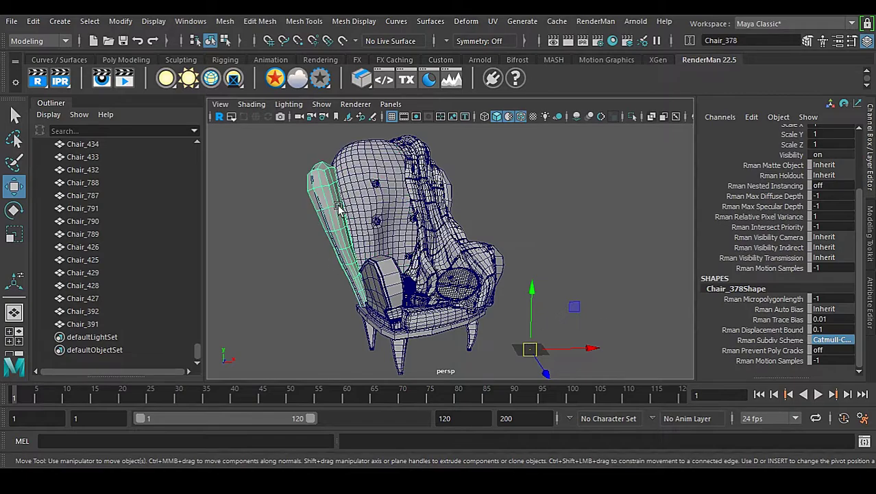
click(442, 234)
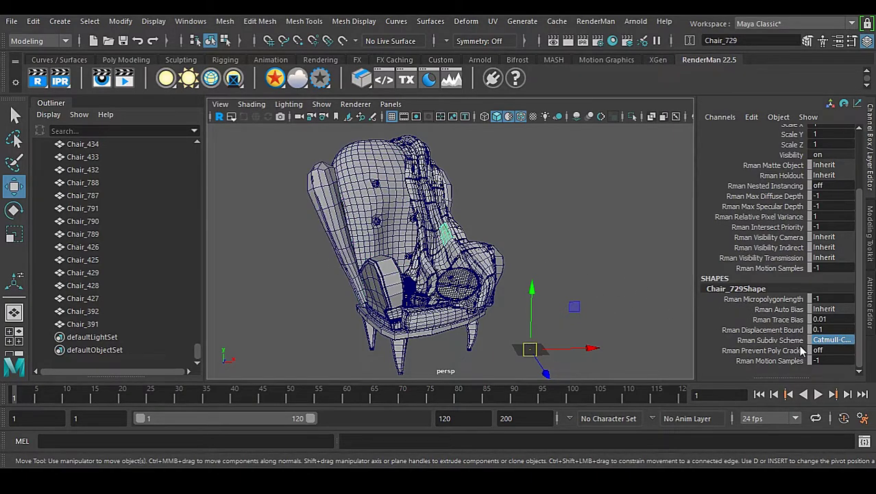
click(486, 260)
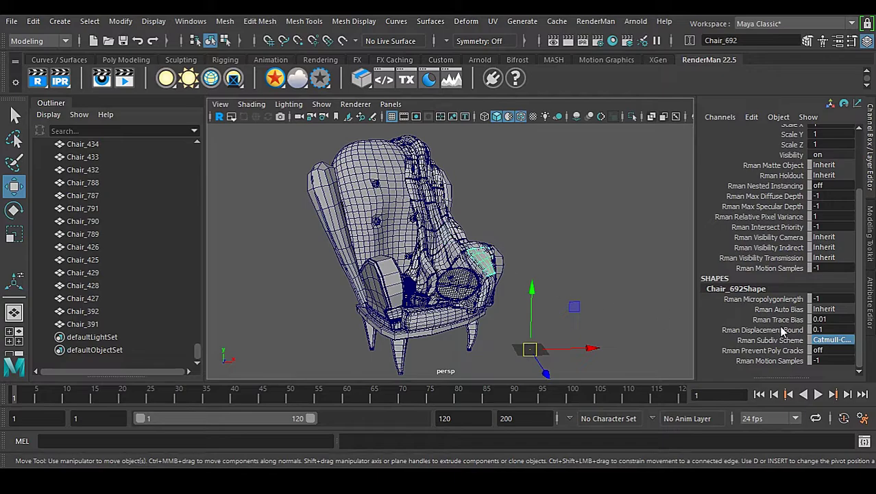
click(457, 279)
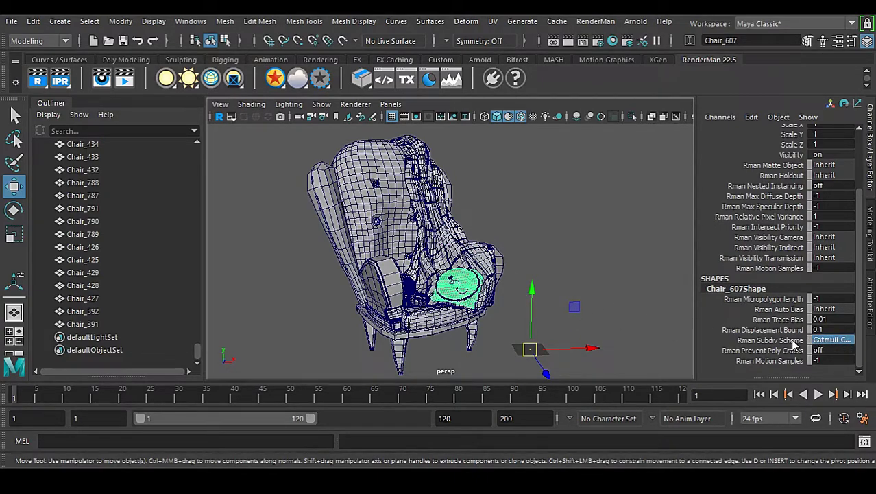
- Select the left arm panel, run a RenderMan render of the chair, stop it and hide the viewer
click(388, 277)
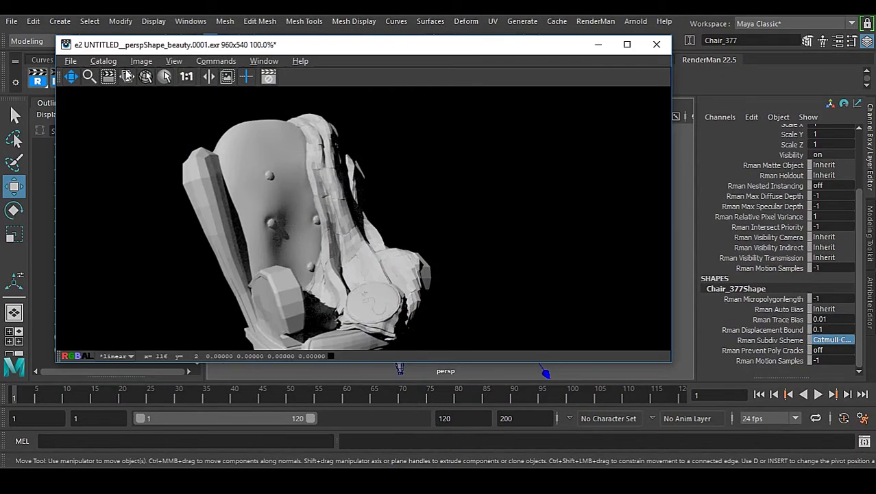
click(141, 61)
click(249, 232)
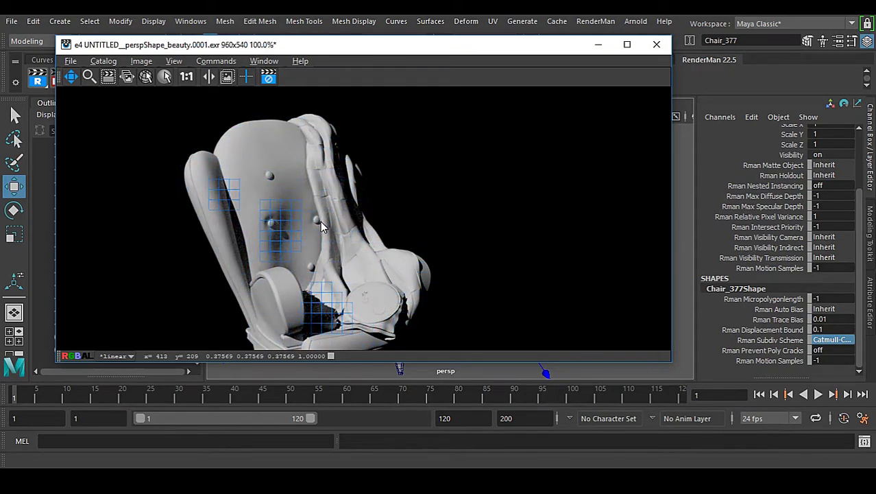
click(268, 78)
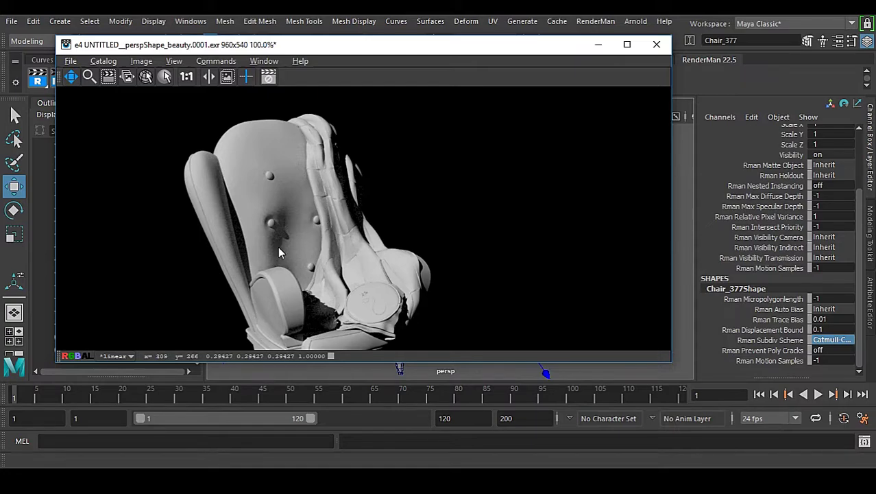
click(598, 46)
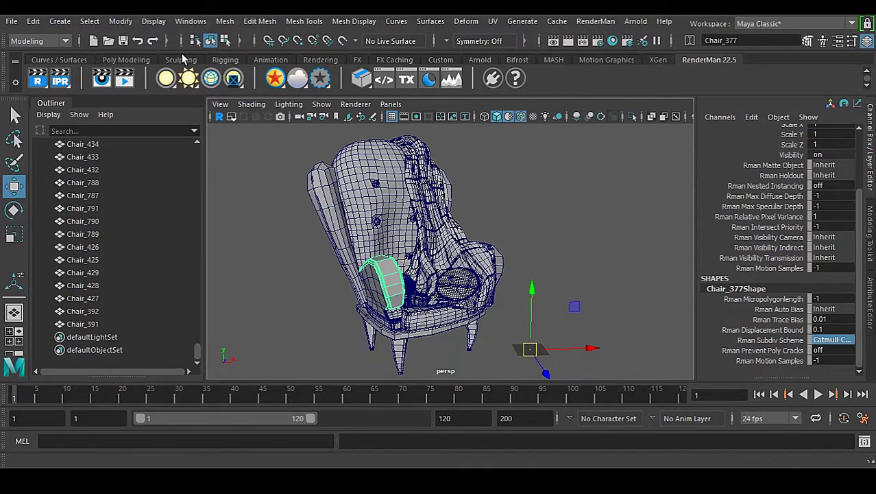
click(132, 62)
click(38, 79)
key(r)
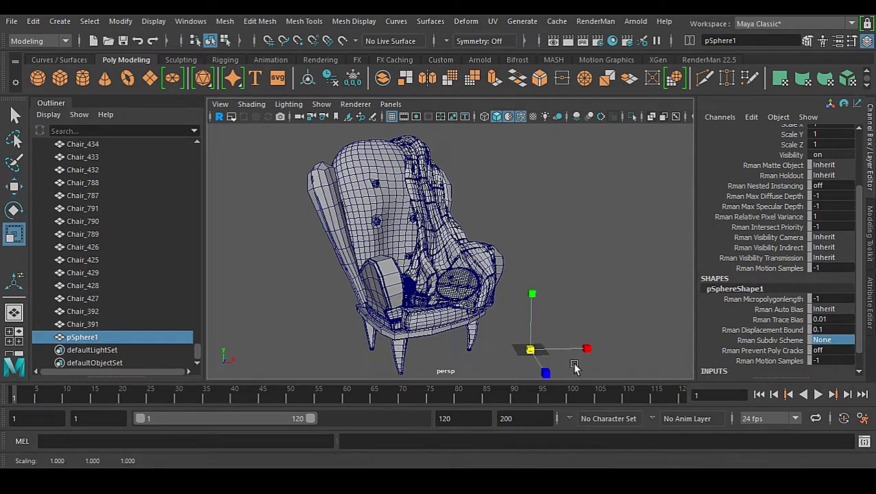
drag(532, 350, 577, 350)
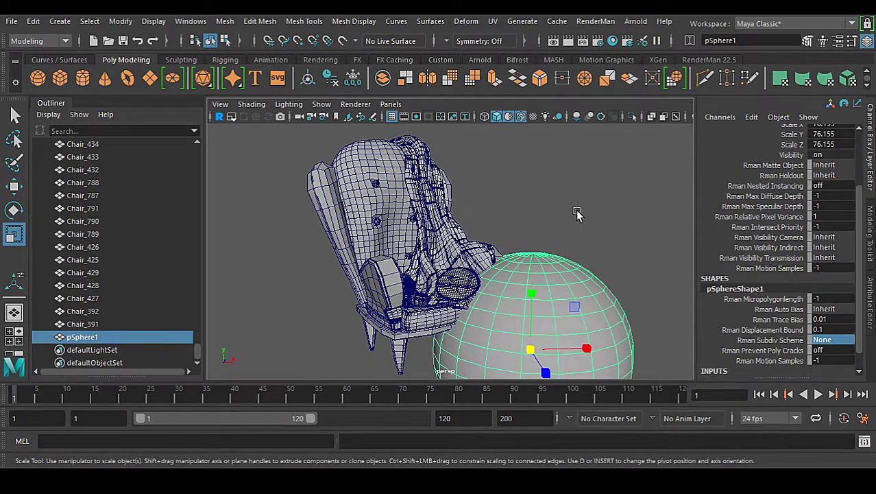
shift+right_drag(577, 166, 640, 241)
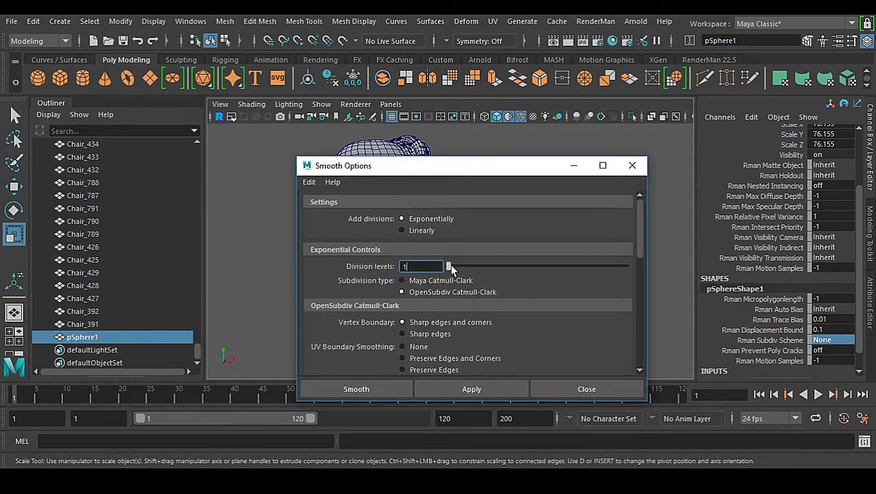
drag(463, 266, 556, 267)
click(371, 389)
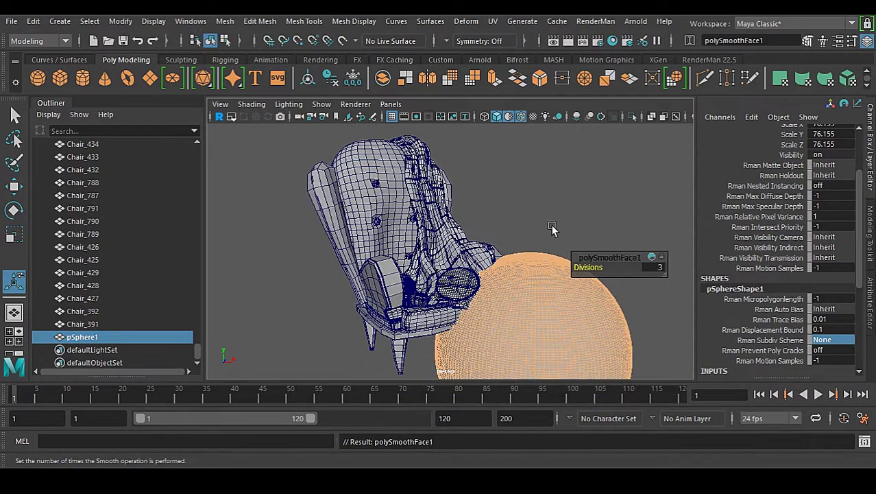
right_drag(531, 143, 591, 110)
click(545, 308)
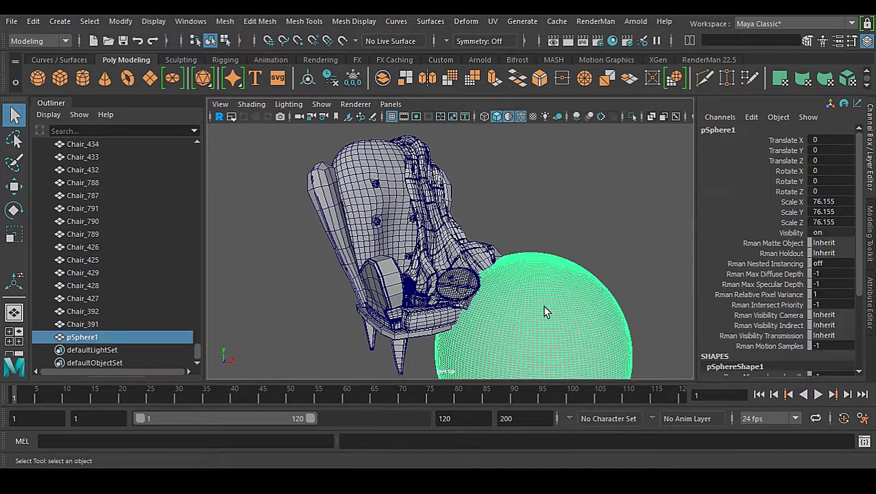
key(Delete)
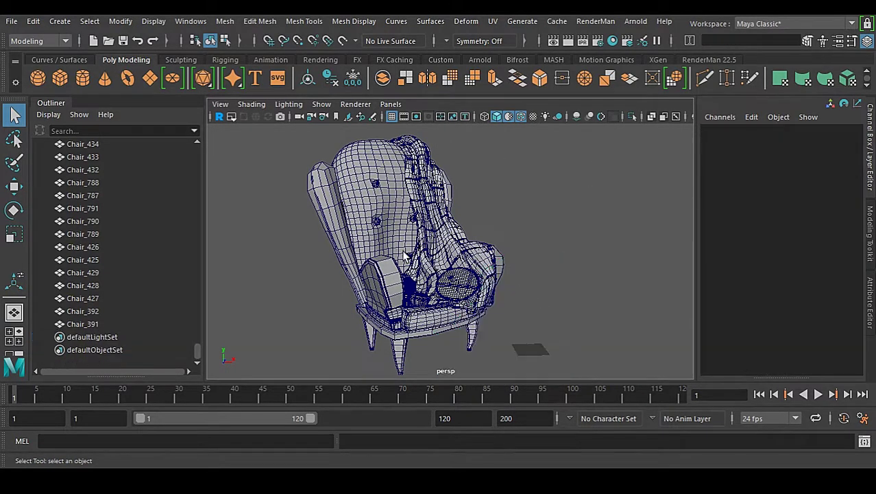
- Select a chair-back piece, then orbit and dolly the persp camera so the chair sits small and centred
click(437, 236)
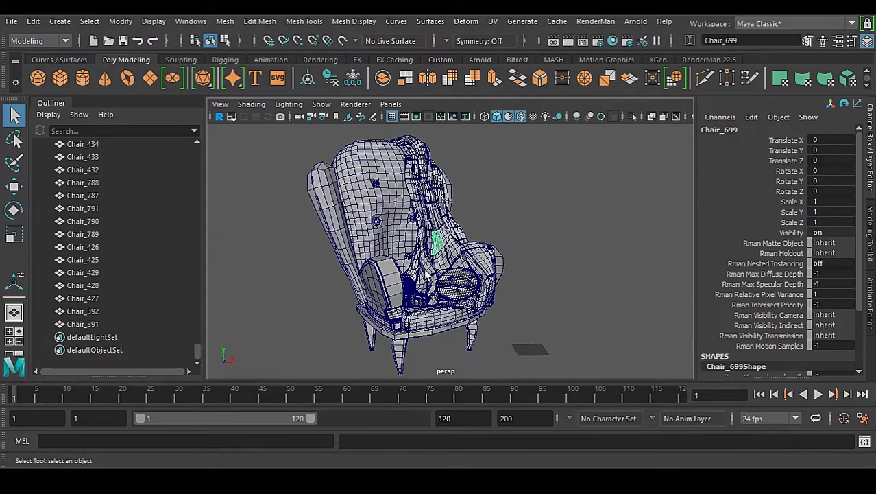
scroll(576, 334, down, 5)
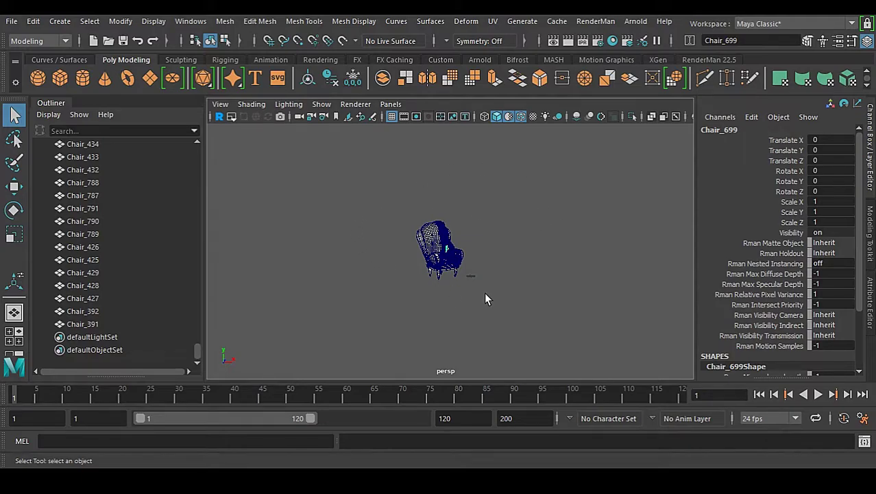
alt+drag(484, 292, 508, 302)
alt+right_drag(507, 302, 521, 330)
scroll(520, 330, up, 10)
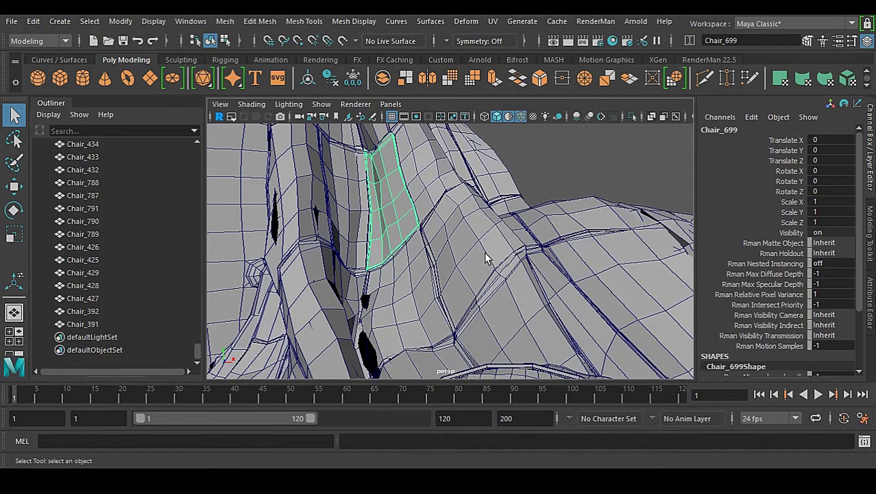
key(a)
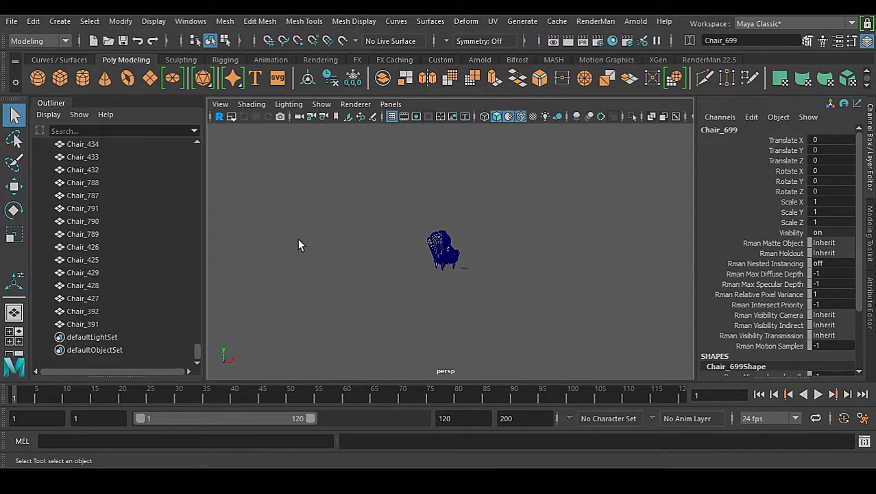
- Render the distant chair view with RenderMan IPR from the RenderMan 22.5 shelf
click(710, 60)
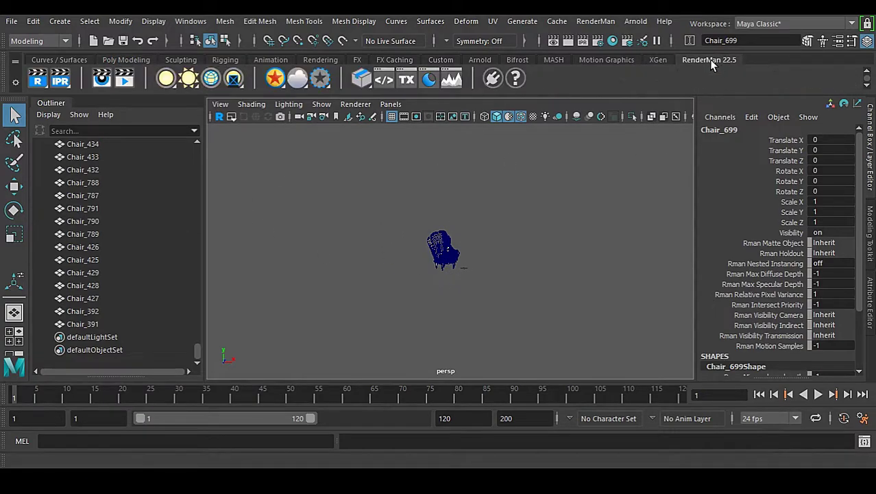
click(62, 81)
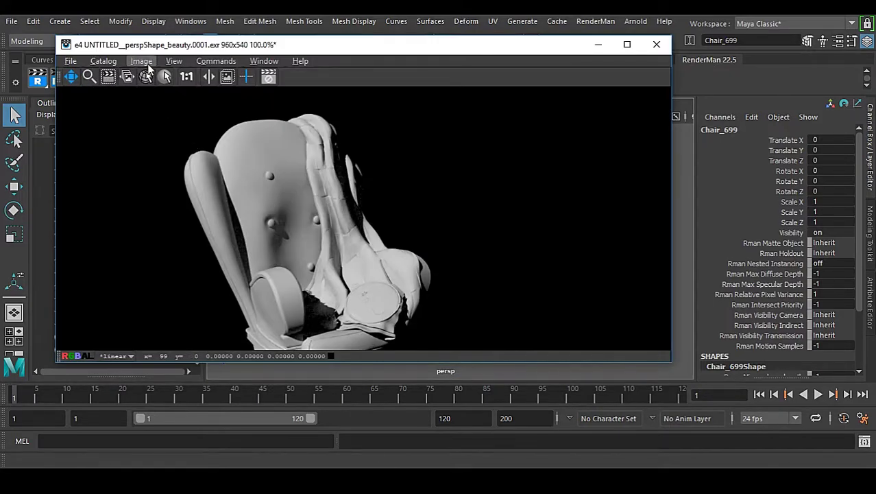
click(141, 61)
click(153, 76)
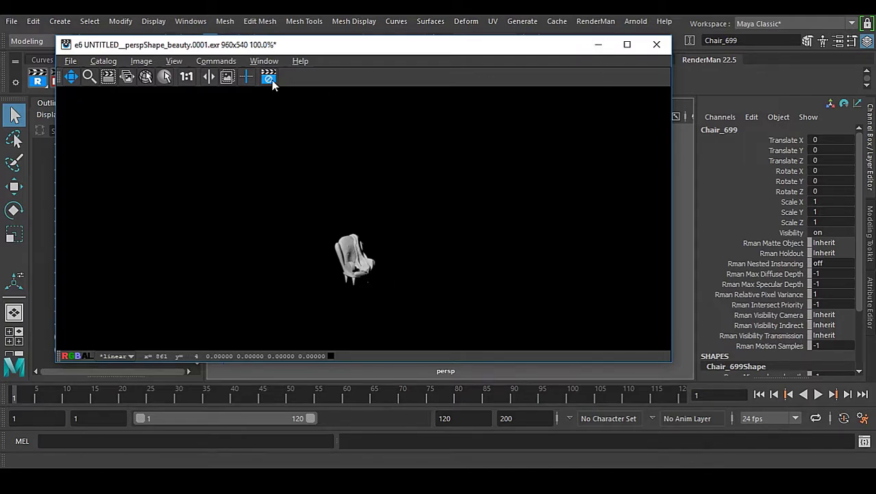
- Close the render window and zoom the persp view into a close-up of the chair back
click(657, 44)
click(497, 242)
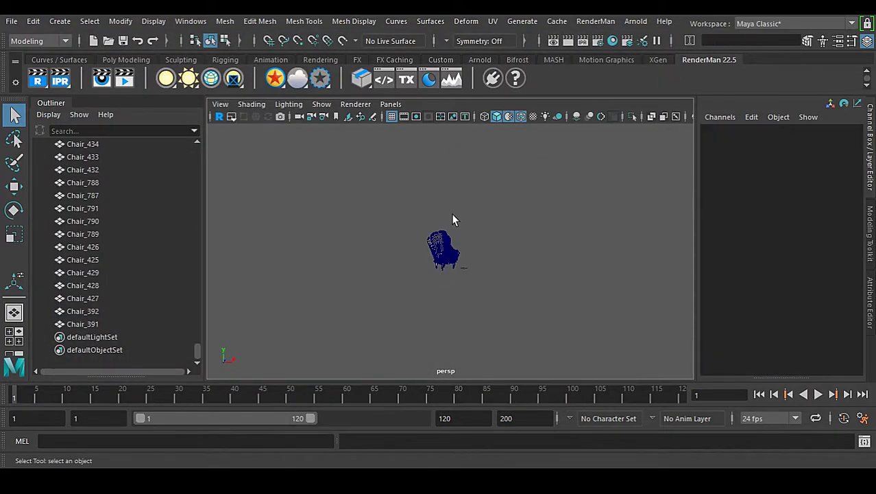
alt+drag(452, 211, 532, 312)
scroll(475, 287, up, 10)
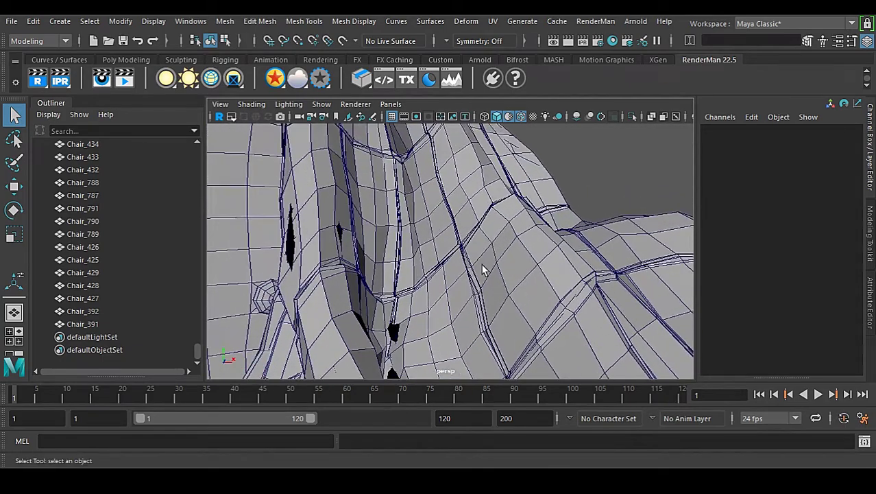
scroll(483, 270, up, 2)
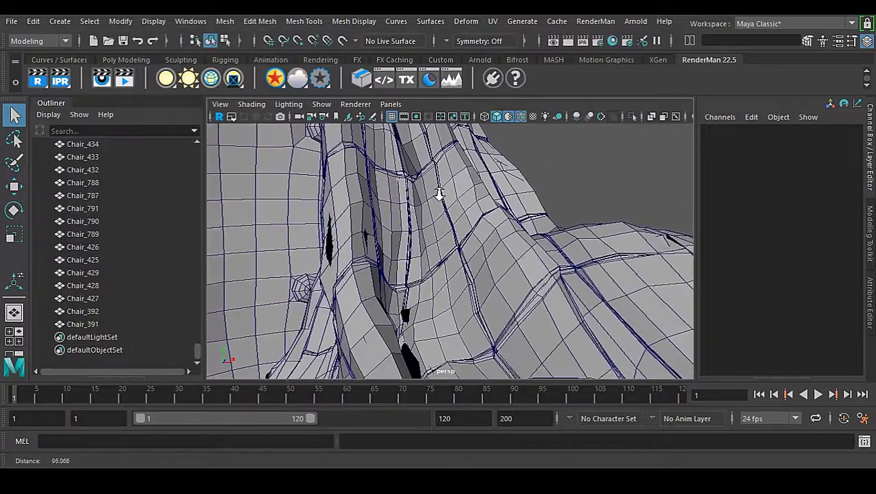
alt+right_drag(441, 192, 513, 236)
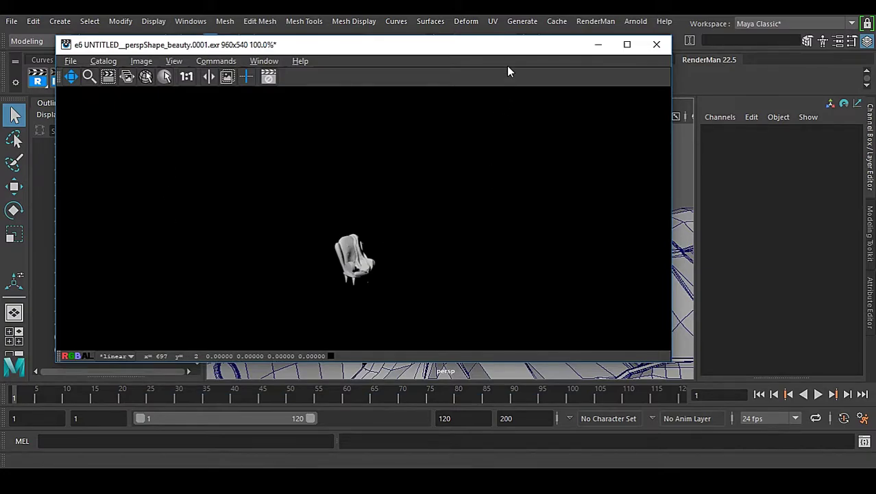
- Drag the RenderMan image viewer window back to the centre of the screen
drag(500, 50, 149, 77)
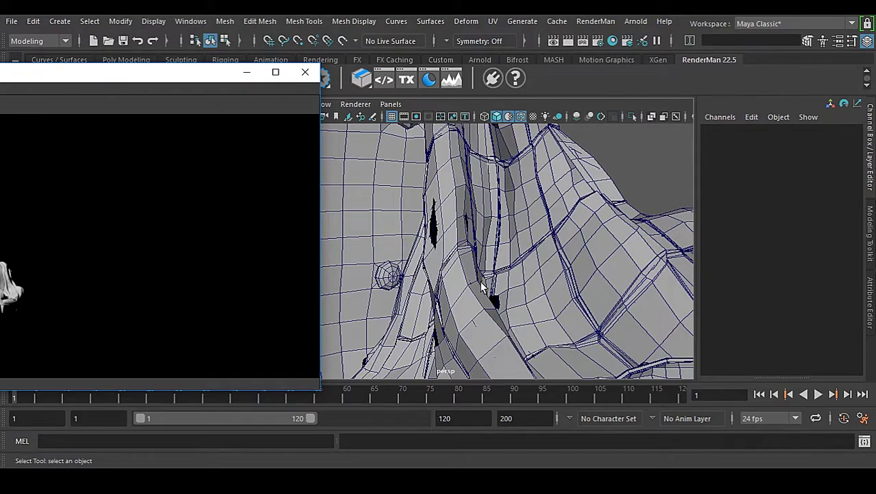
drag(203, 79, 602, 81)
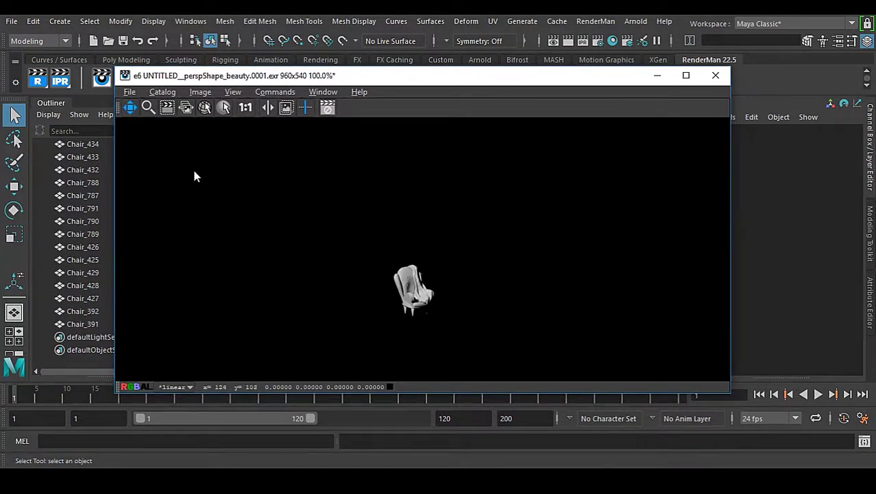
mouse_move(292, 81)
mouse_down()
mouse_move(378, 66)
mouse_move(295, 66)
mouse_move(301, 77)
mouse_up()
- Use Image > Render Again to render the close-up of the smoothed chair back
click(191, 87)
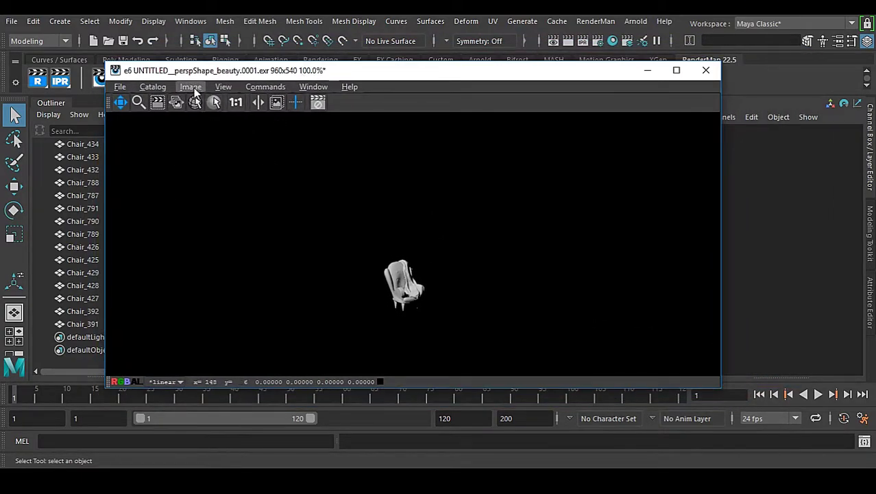
click(401, 306)
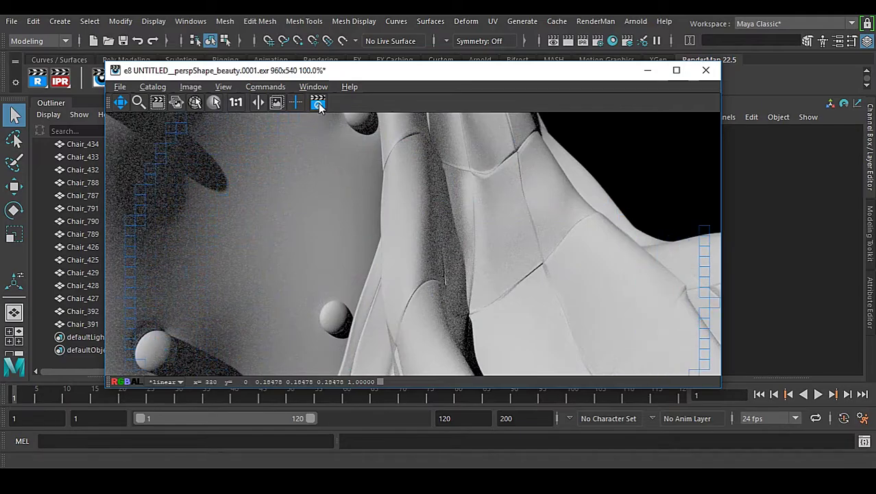
- Pull the viewport slightly back from the close-up and re-render the chair with RenderMan via Render Again
click(648, 70)
scroll(435, 250, up, 3)
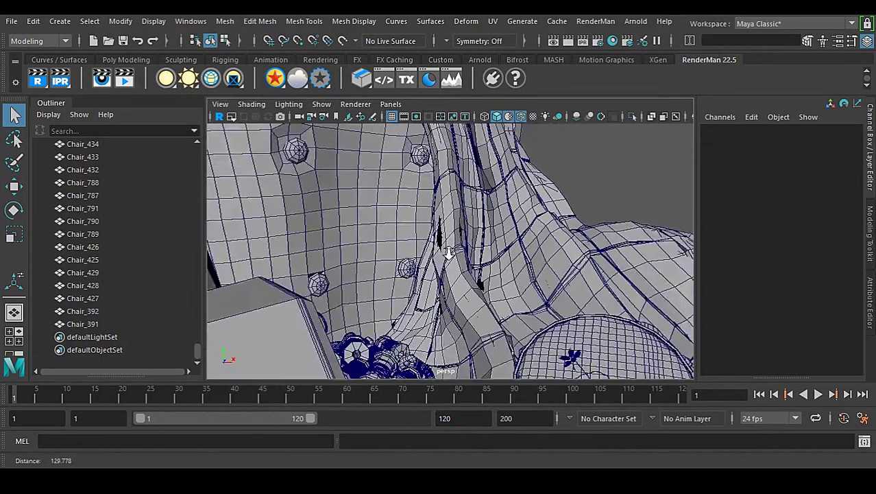
scroll(434, 253, down, 3)
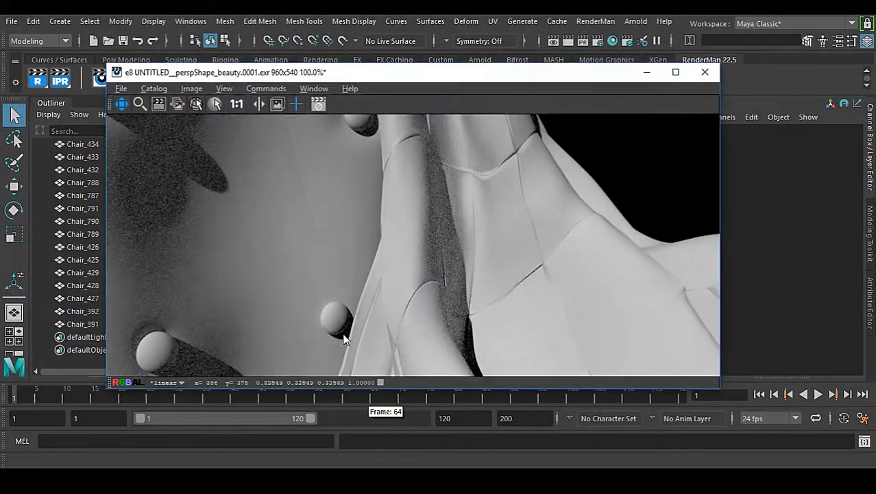
click(191, 87)
click(195, 97)
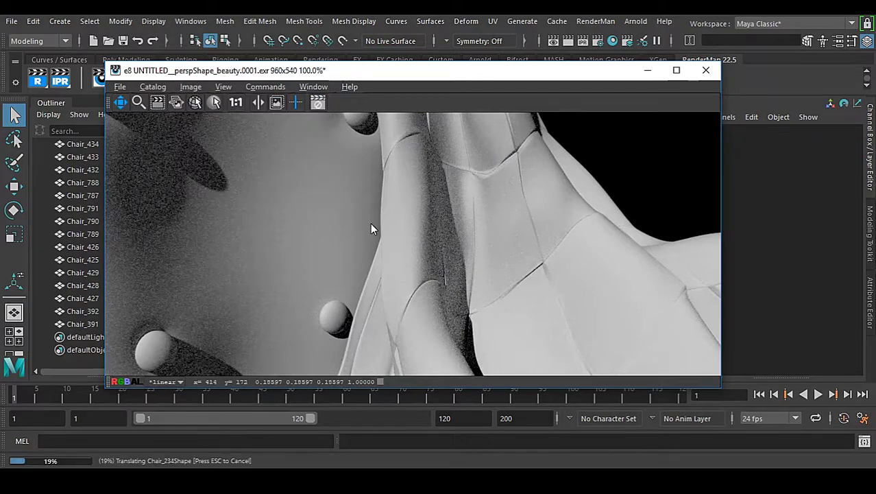